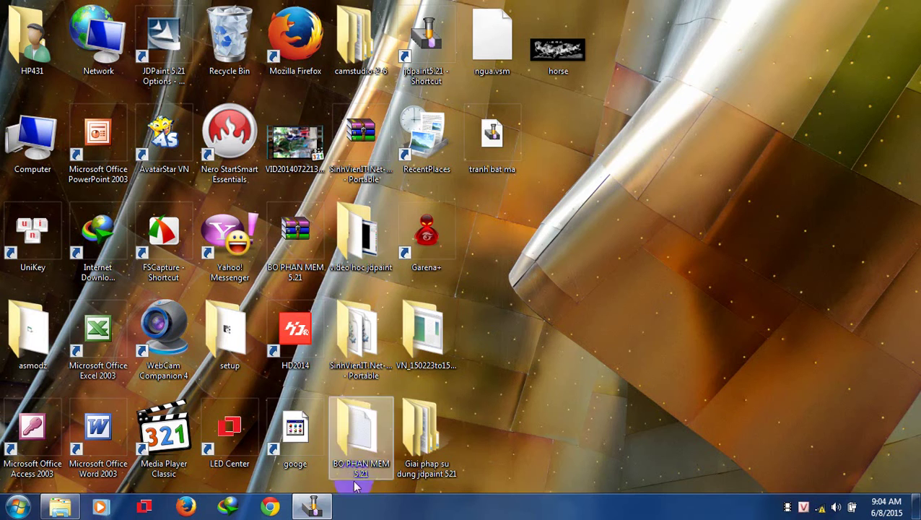
Step: Restore JDPaint and sketch test strokes on the horses' legs and the right horse's chest
left_click(313, 507)
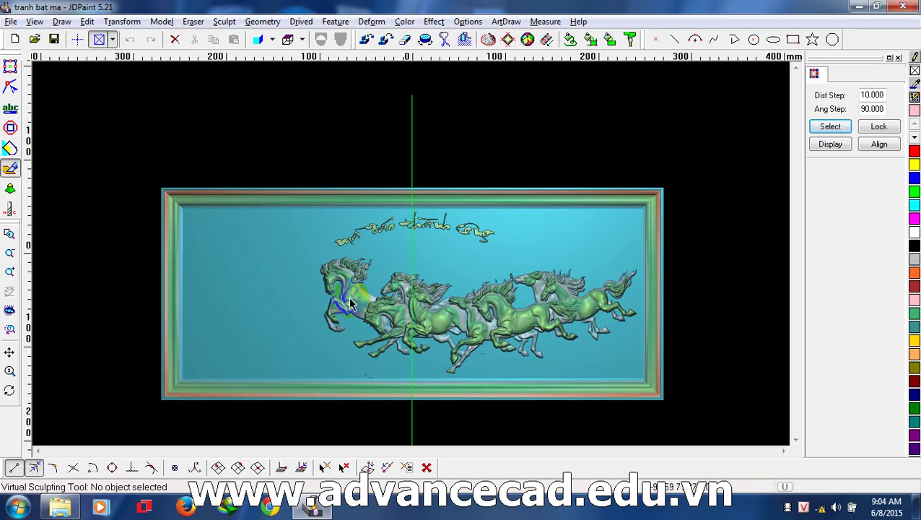
left_click(502, 165)
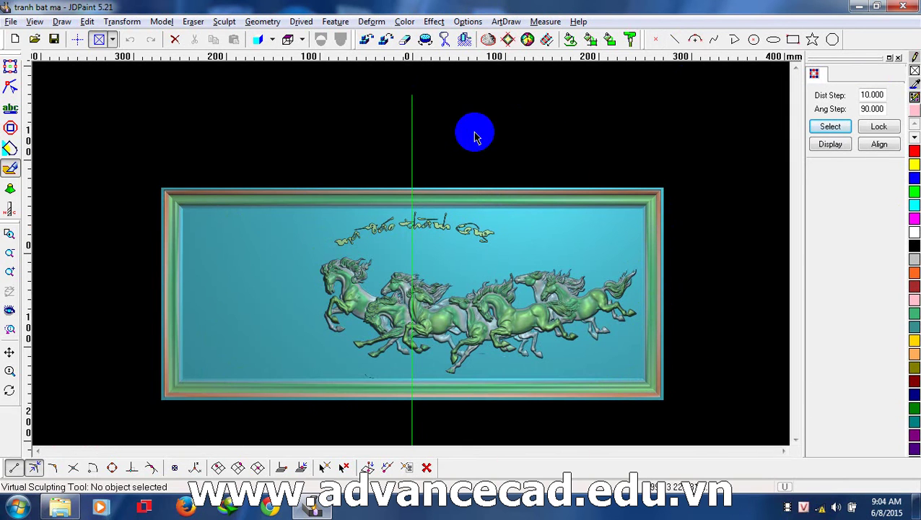
left_click_drag(390, 338, 404, 351)
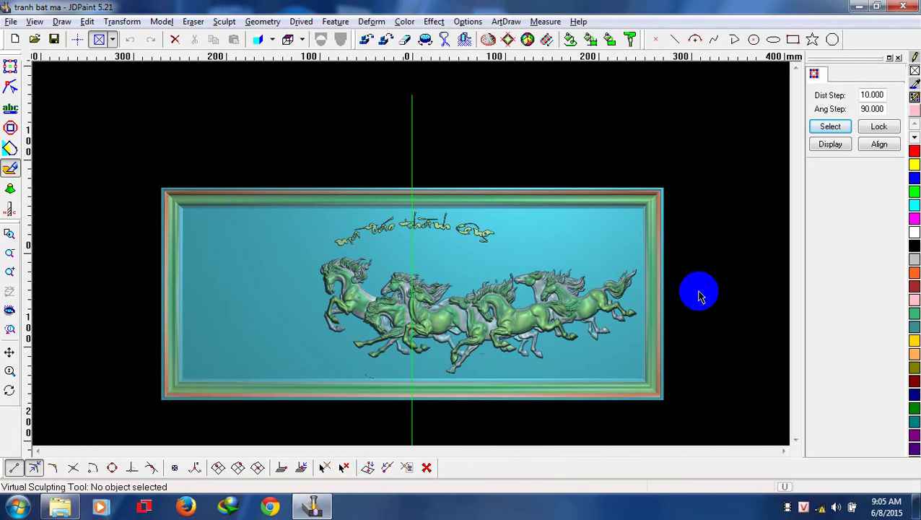
left_click_drag(625, 287, 610, 312)
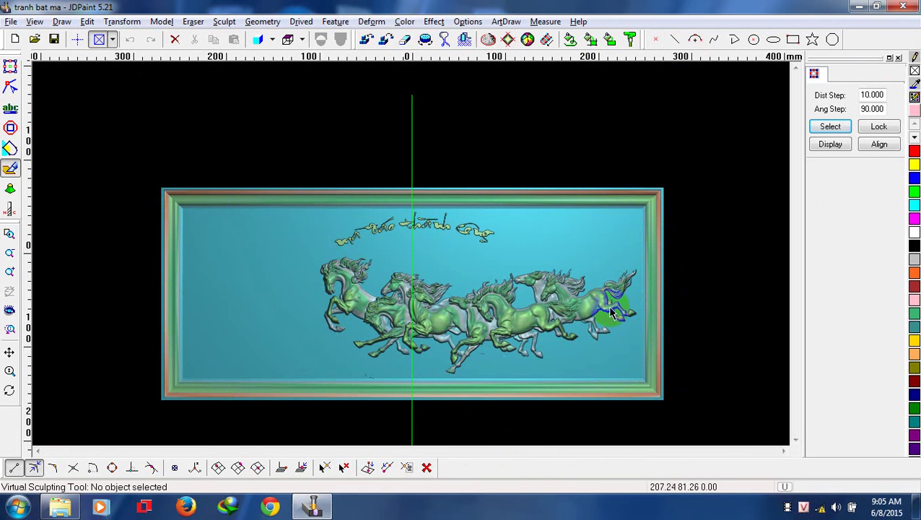
Step: Delete the middle-horse test stroke, save the model as tranh ngua.vsm on the Desktop, and close JDPaint
left_click_drag(423, 289, 441, 307)
left_click(178, 40)
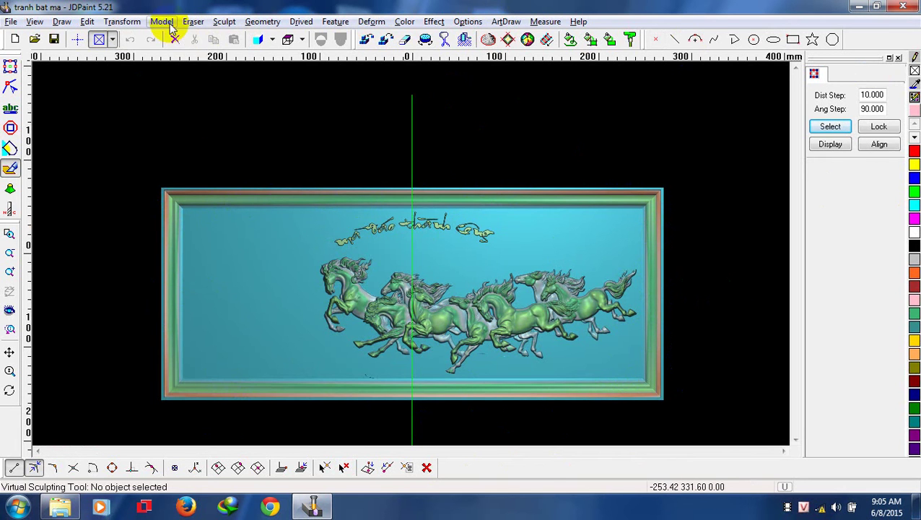
left_click(163, 22)
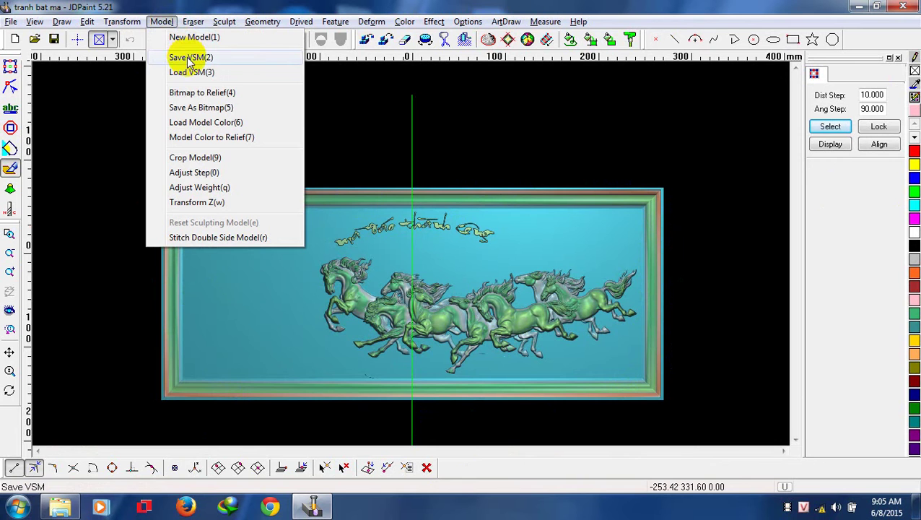
left_click(221, 57)
type("tranh ngua")
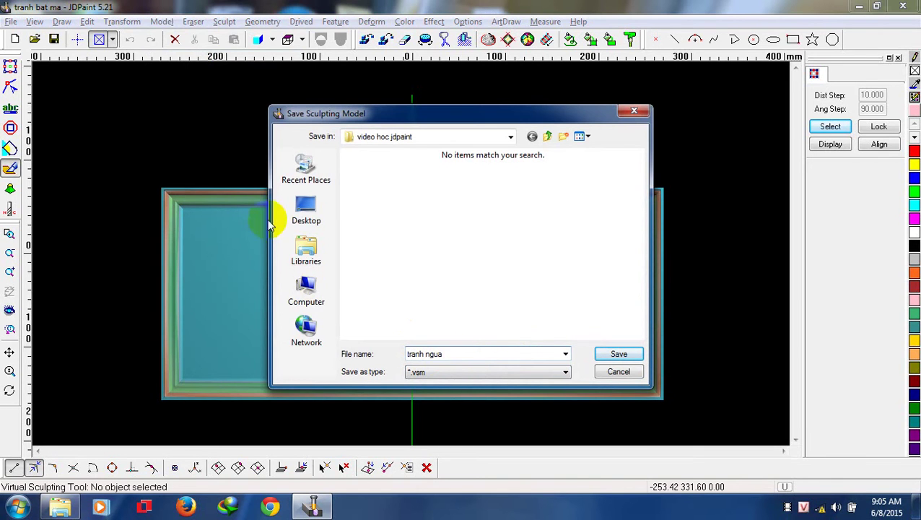
left_click(326, 210)
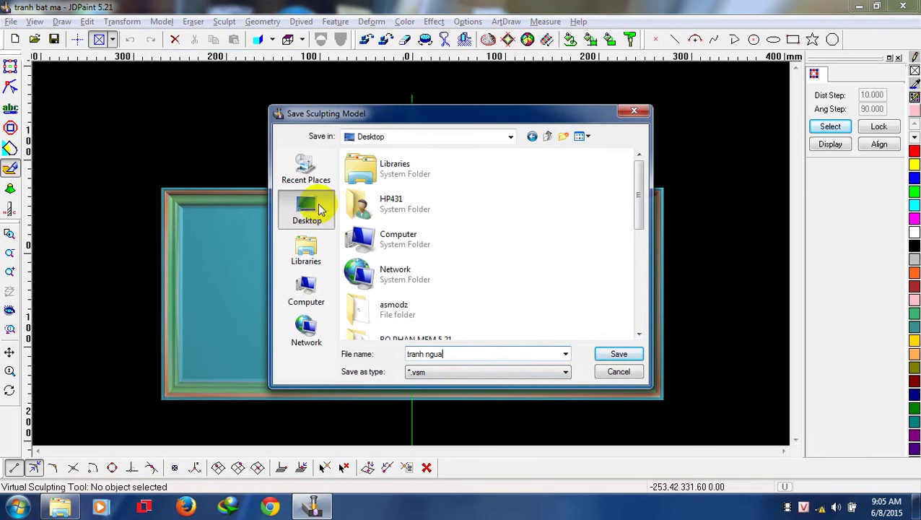
left_click(627, 357)
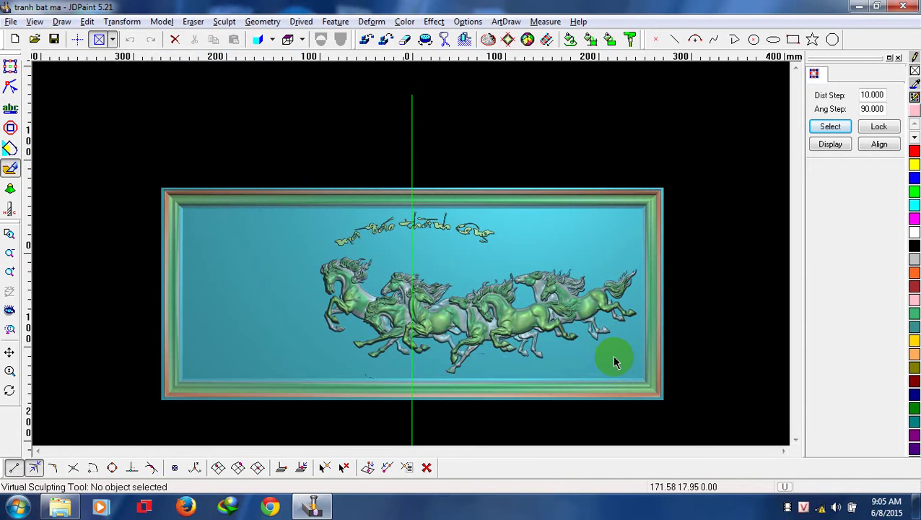
left_click(906, 8)
Step: Decline saving tranh bat ma, then select the saved tranh ngua.vsm on the desktop
left_click(468, 282)
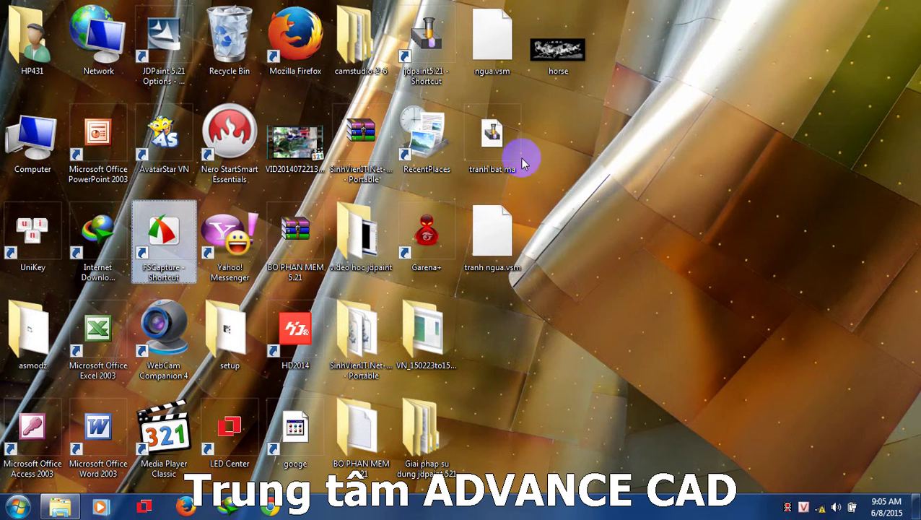
left_click(478, 227)
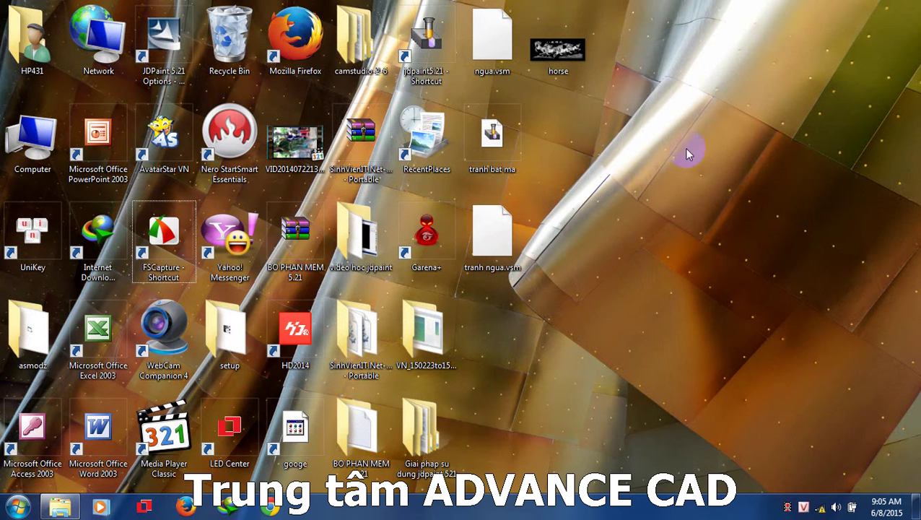
right_click(485, 286)
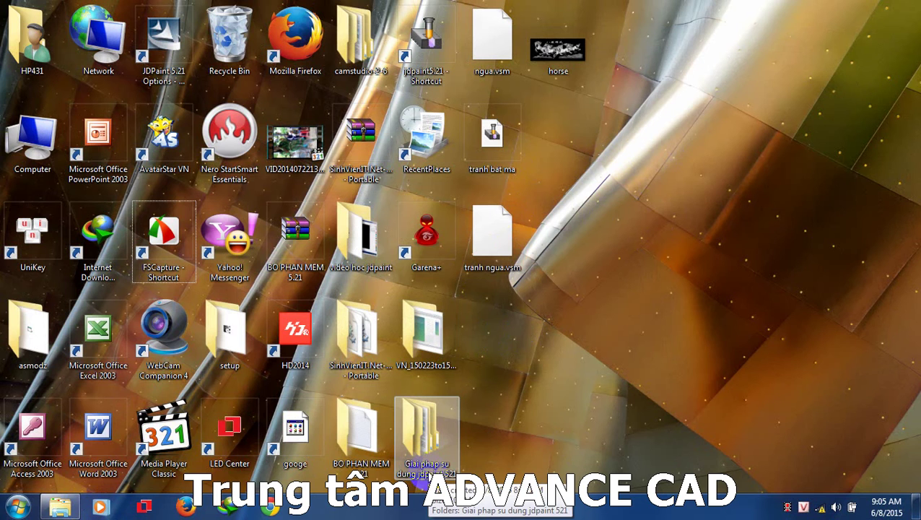
Step: Open the Giai phap su dung jdpaint 521 folder and its inner folder, and launch Giai phap v1
double_click(442, 469)
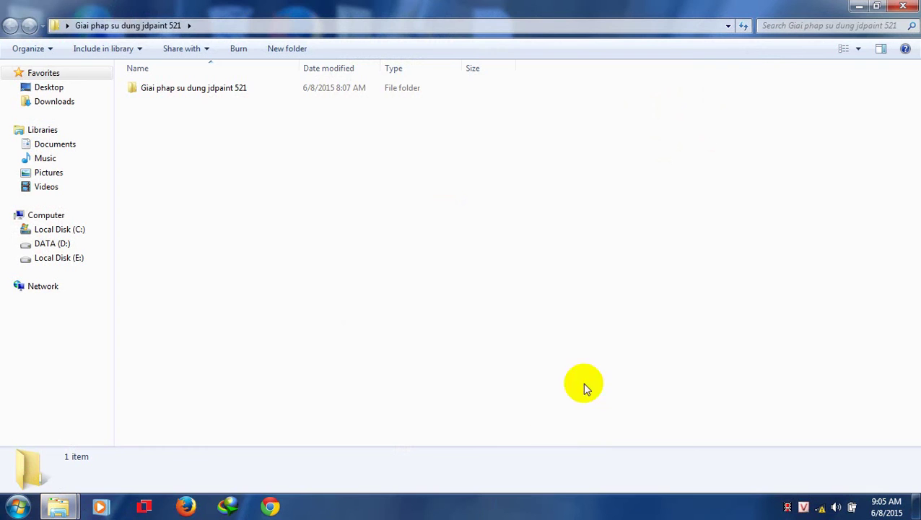
double_click(231, 90)
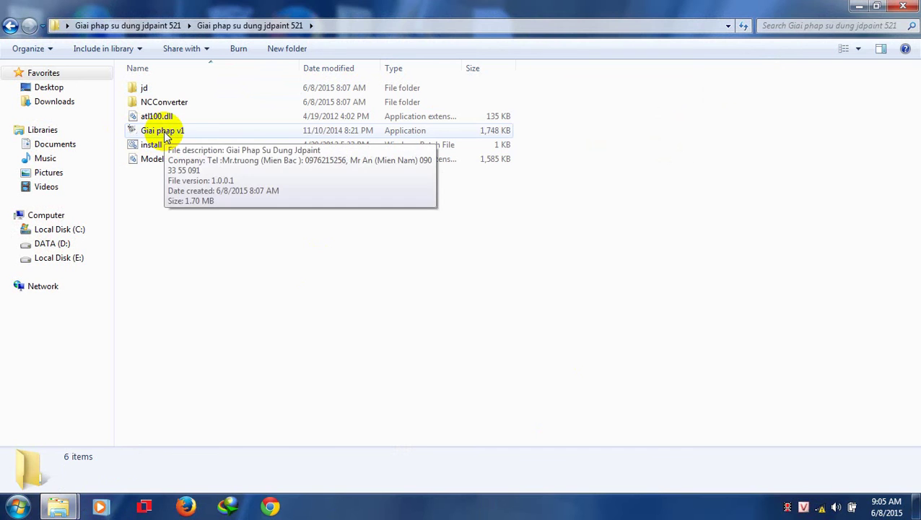
double_click(164, 132)
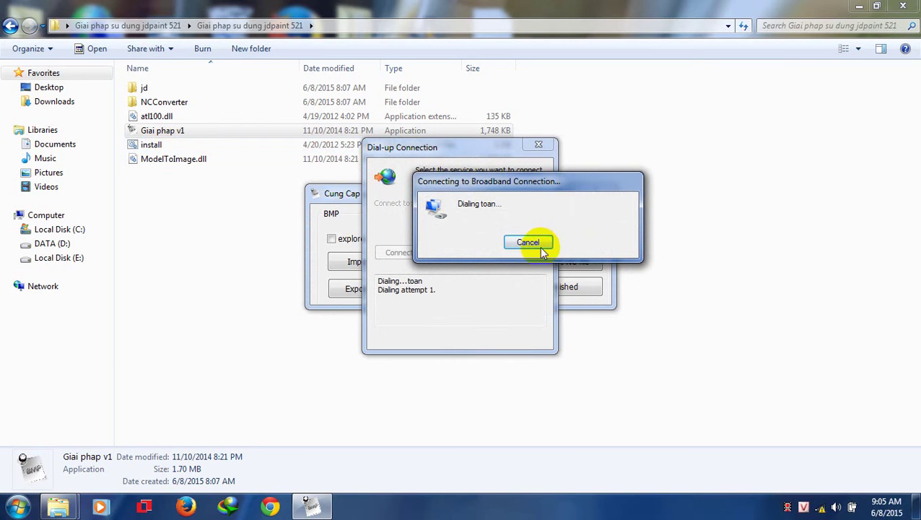
Step: Cancel the broadband dial-up prompts, then relaunch Giai phap v1 from the restored folder window
left_click(542, 249)
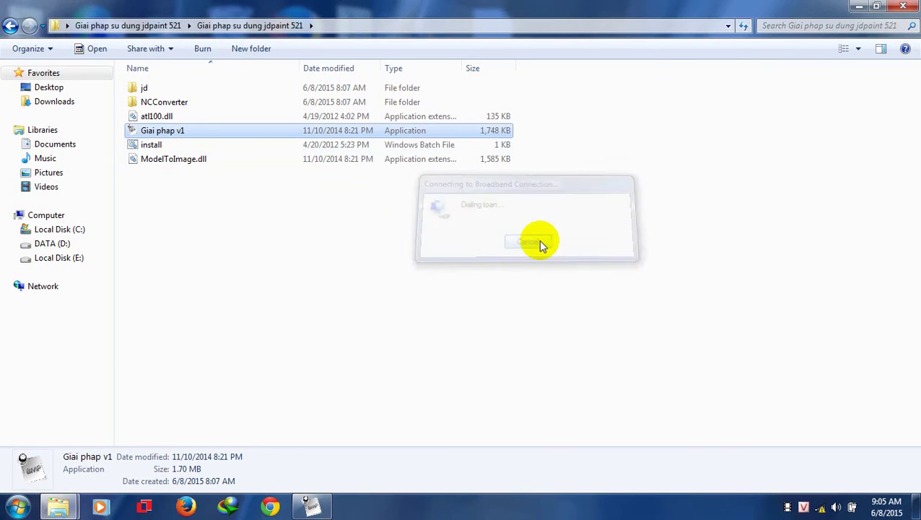
left_click(859, 7)
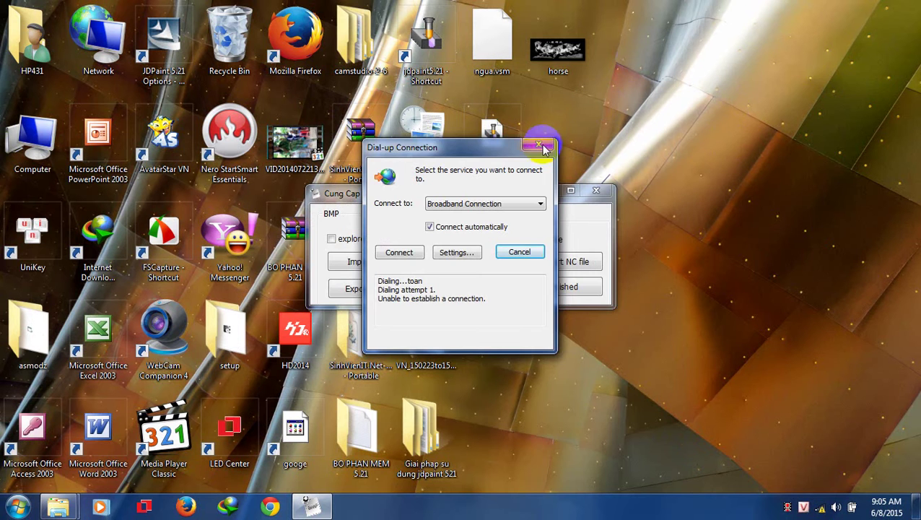
left_click(542, 147)
left_click(597, 191)
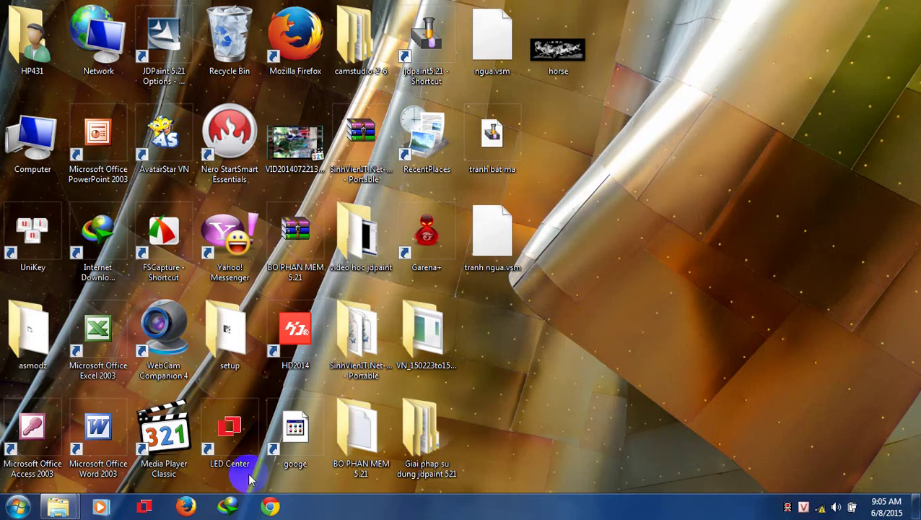
mouse_move(58, 506)
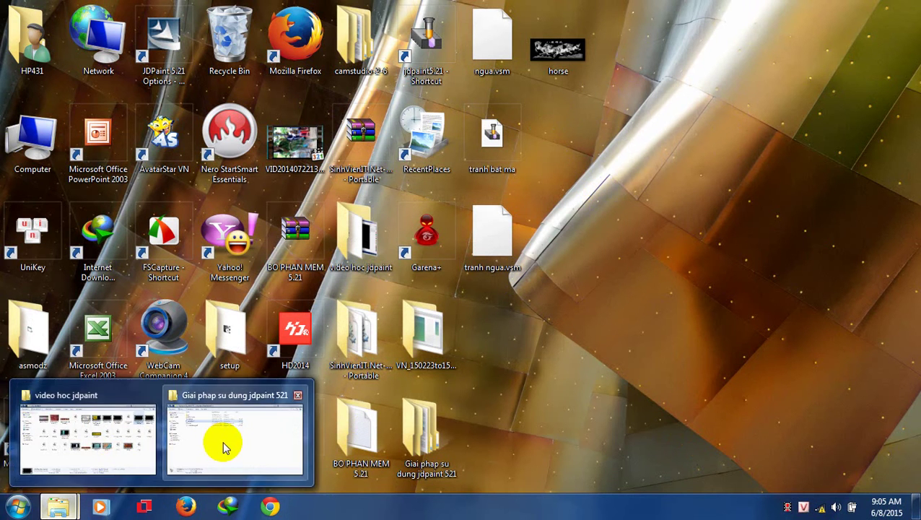
left_click(223, 440)
left_click(186, 284)
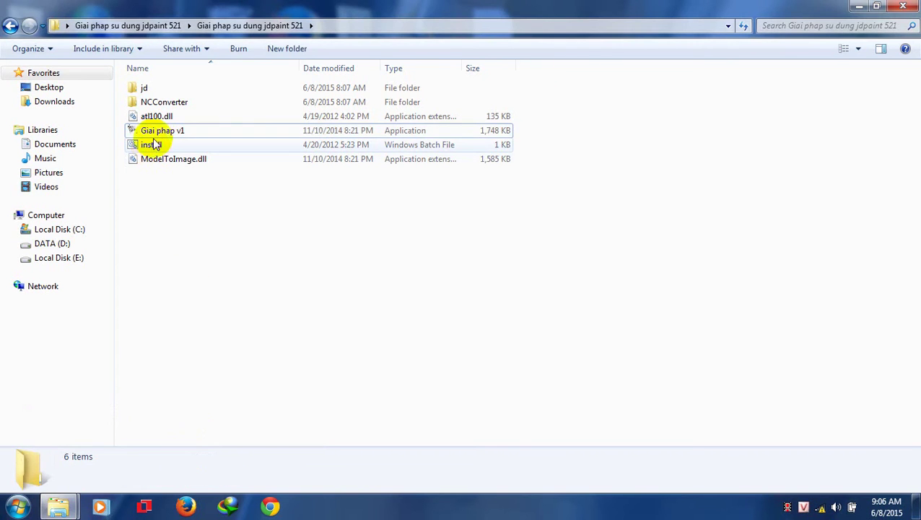
double_click(162, 131)
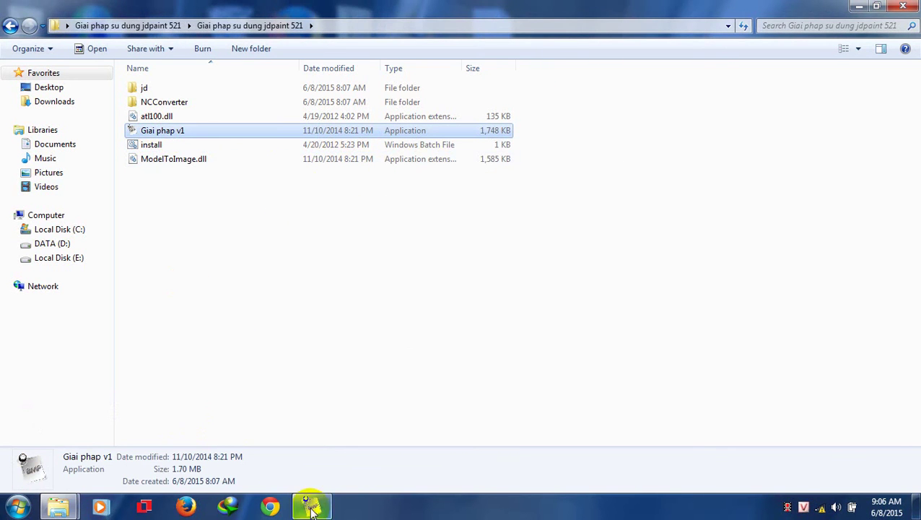
Step: Dismiss the dial-up box and import tranh ngua.vsm from the Desktop into Giai phap v1
left_click(540, 145)
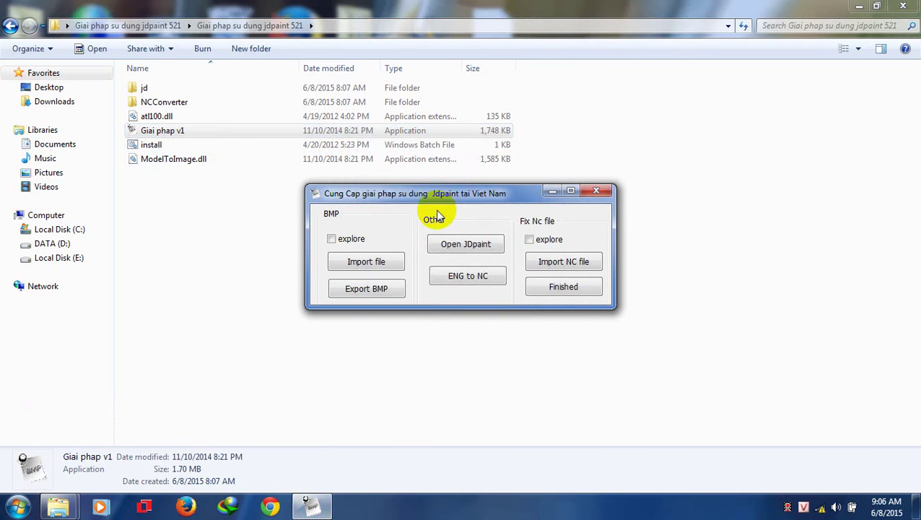
left_click_drag(460, 202, 531, 221)
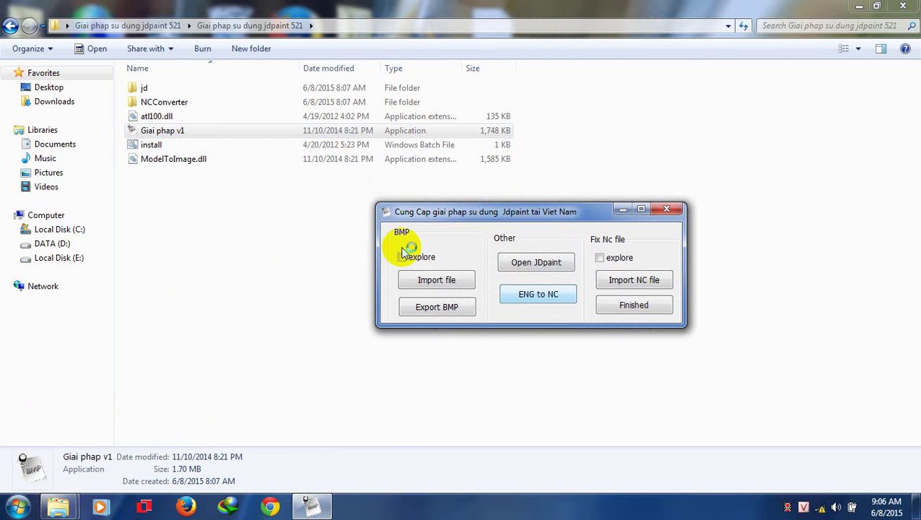
left_click(446, 283)
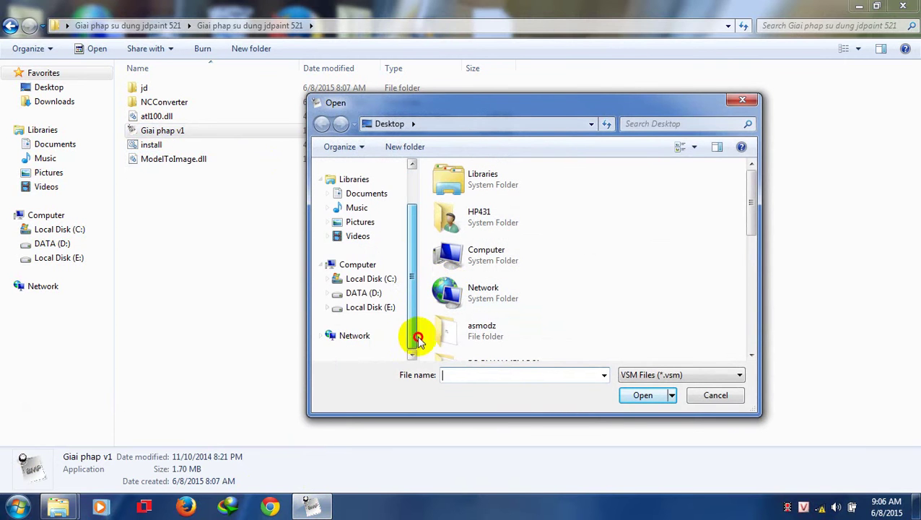
left_click_drag(413, 282, 412, 195)
left_click(380, 185)
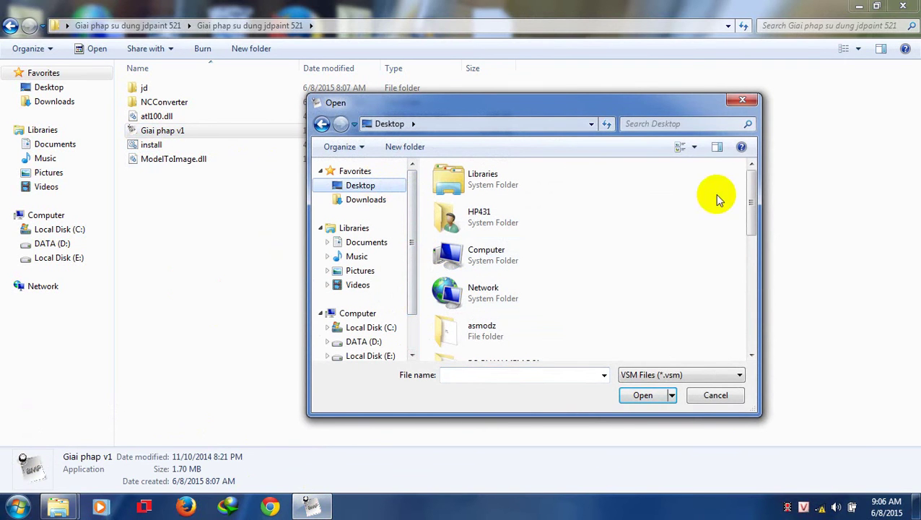
left_click_drag(752, 206, 755, 336)
left_click(493, 345)
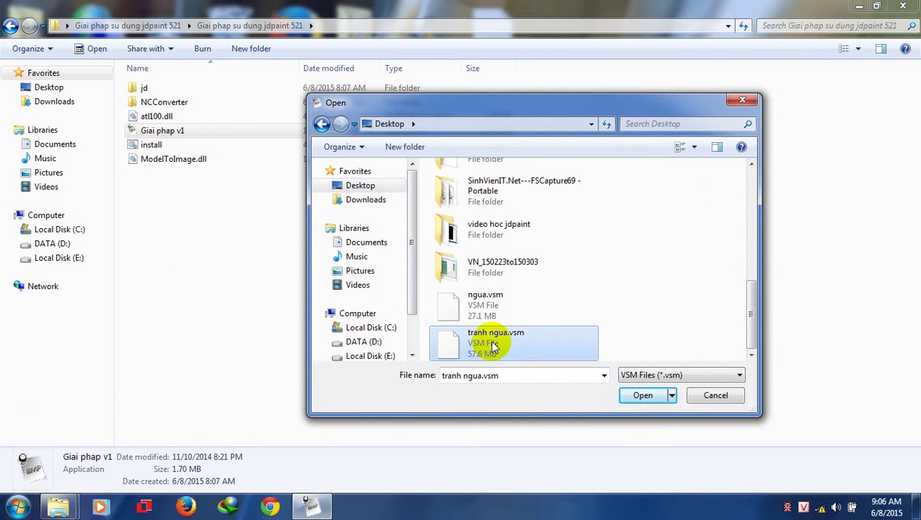
left_click(651, 398)
Step: Tick the BMP explore option and export the horse model as a grayscale BMP
left_click(408, 258)
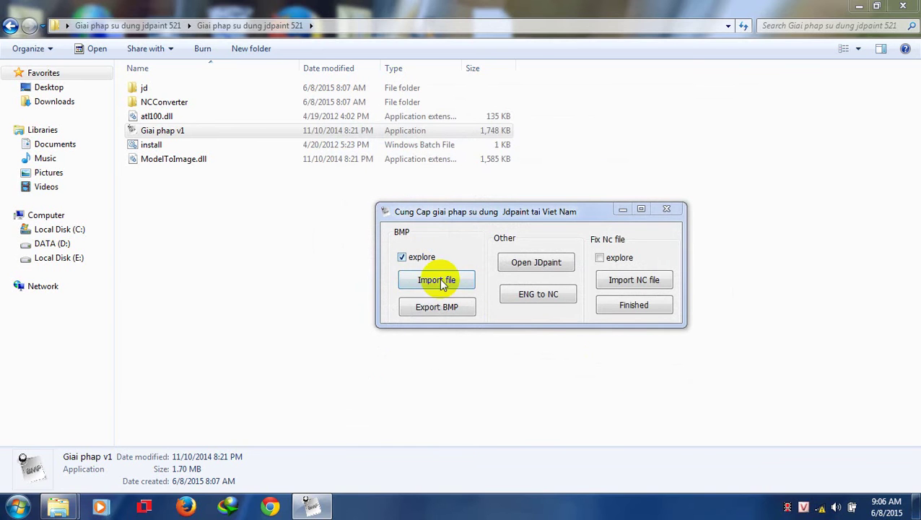
left_click(458, 315)
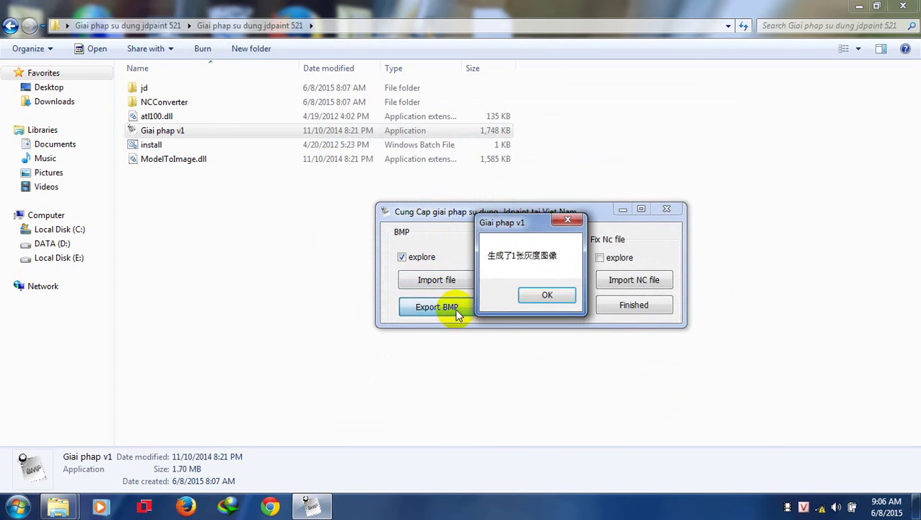
left_click(547, 297)
Step: Close Giai phap v1 and the folder, then open the exported tranh ngua image
left_click(667, 208)
left_click(902, 6)
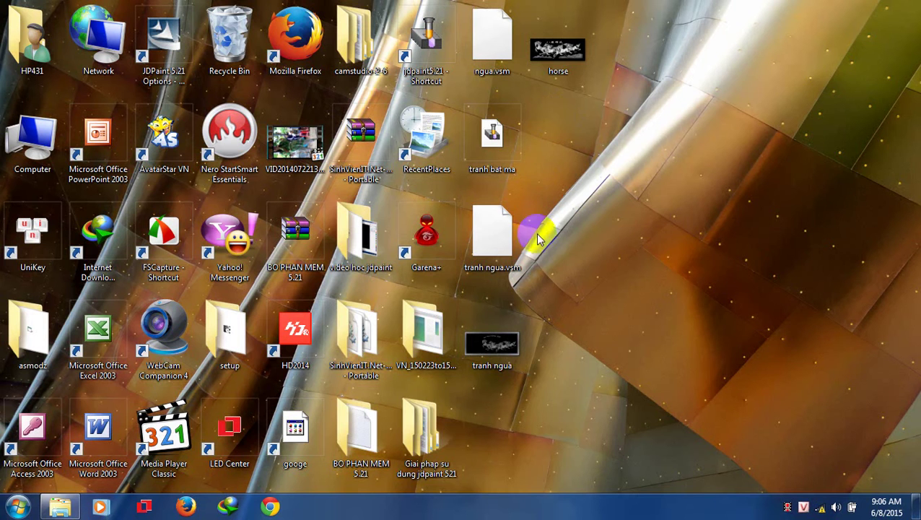
double_click(492, 345)
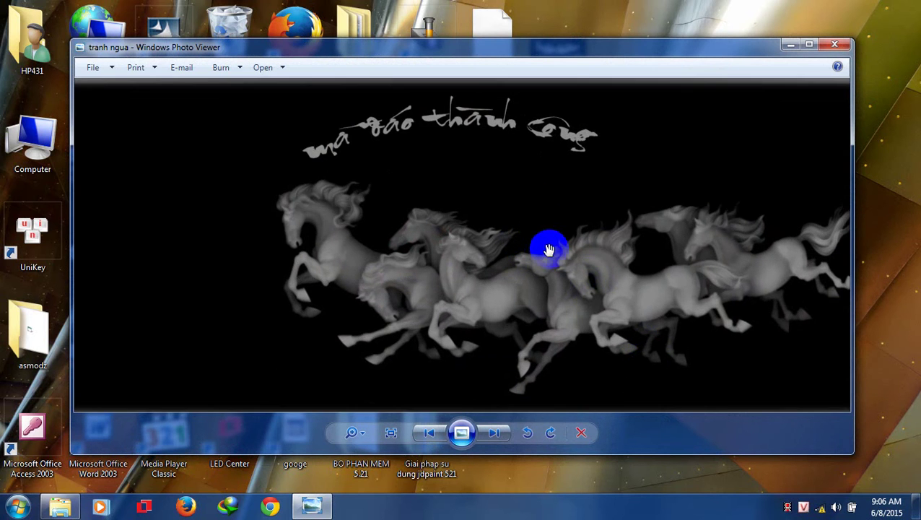
Step: Maximize the tranh ngua picture in Photo Viewer, zoom in and out, then close it
left_click(810, 47)
scroll(543, 238, "up", 2)
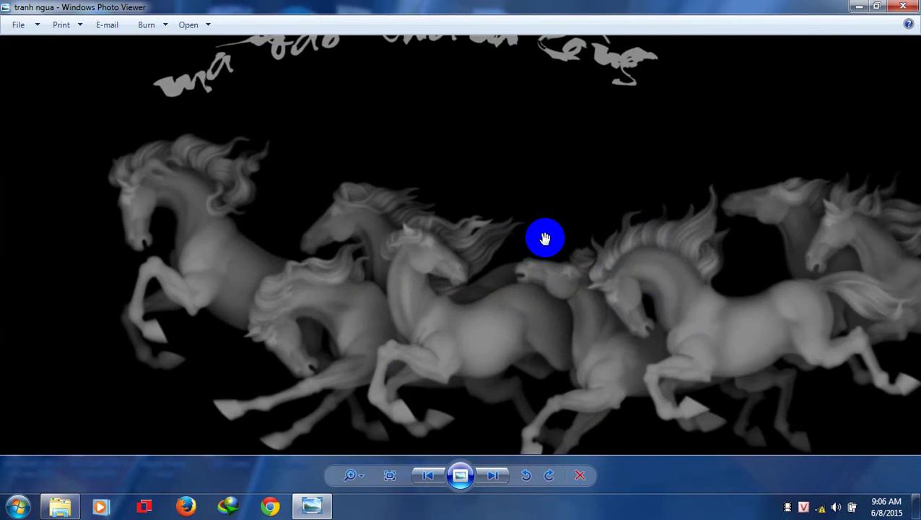
scroll(543, 242, "down", 2)
scroll(543, 256, "up", 2)
scroll(543, 264, "down", 2)
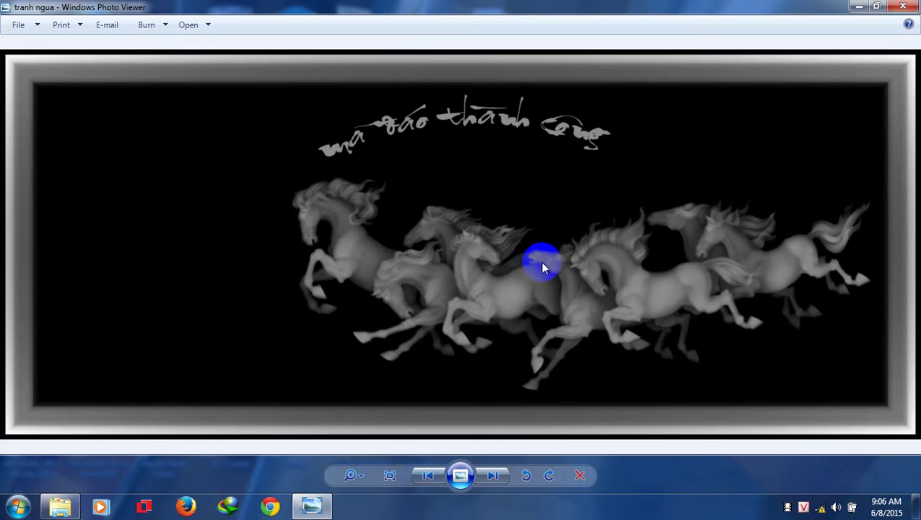
left_click(912, 5)
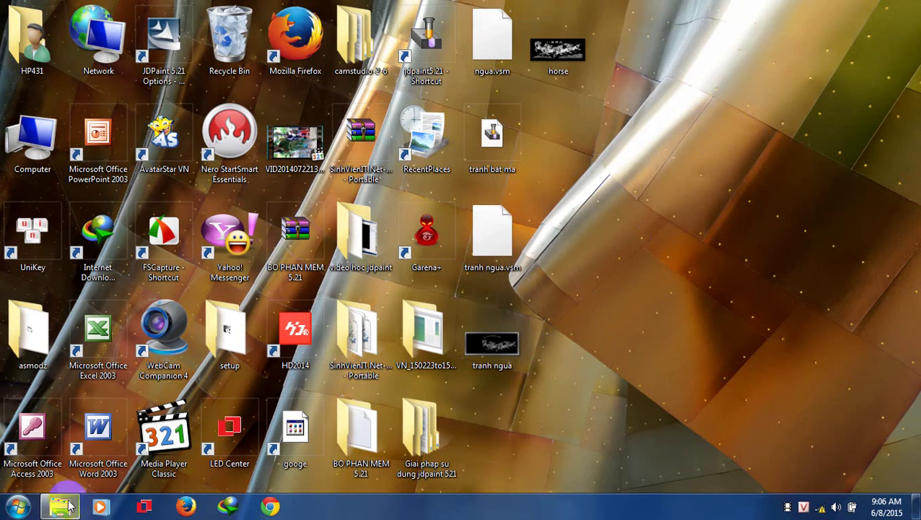
Step: Launch JDPaint 5.21 and import the tranh ngua.bmp image onto a new canvas
double_click(427, 96)
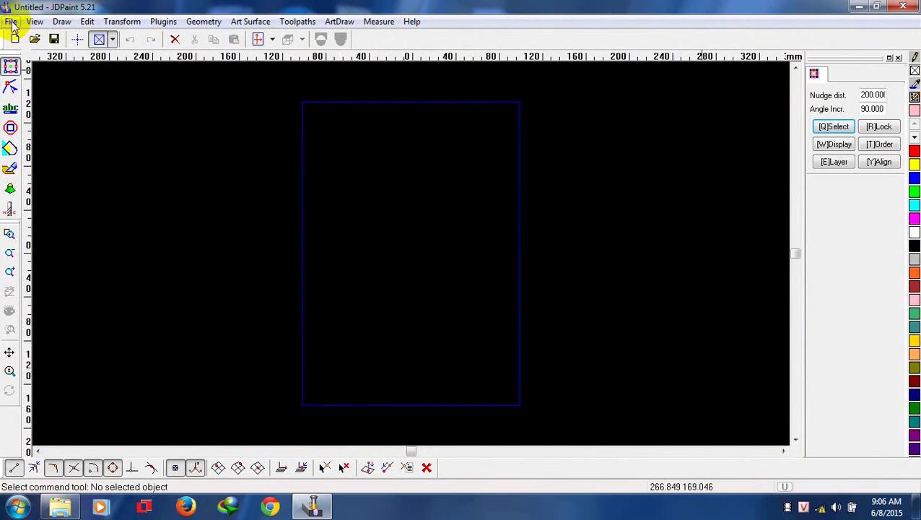
left_click(11, 21)
mouse_move(35, 116)
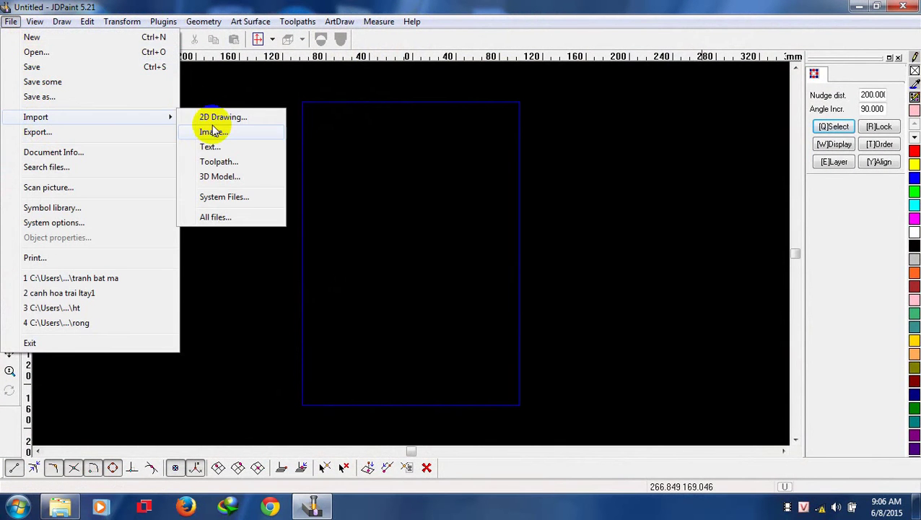
left_click(214, 131)
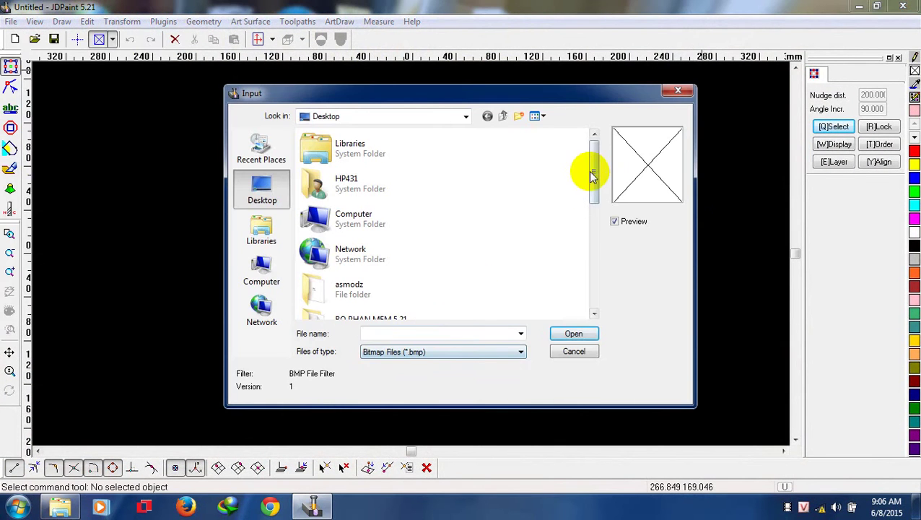
left_click_drag(592, 170, 597, 287)
left_click(376, 304)
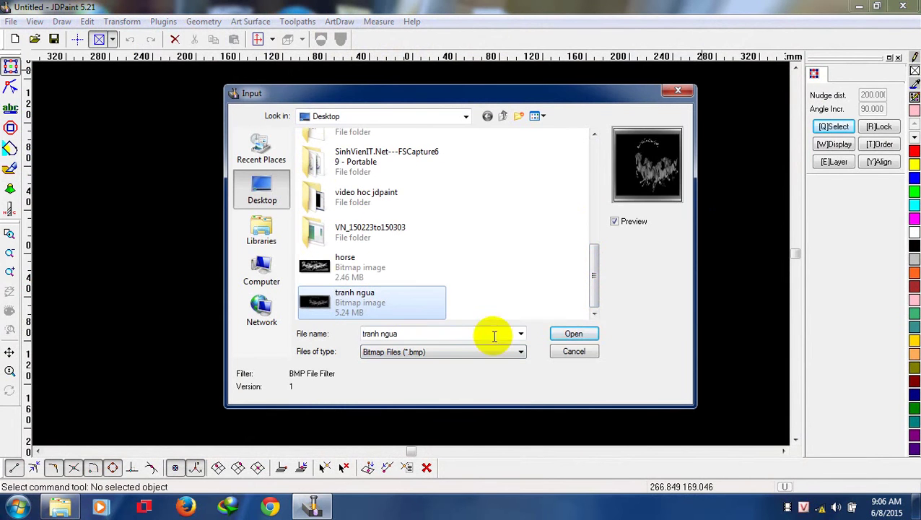
left_click(574, 333)
left_click(384, 244)
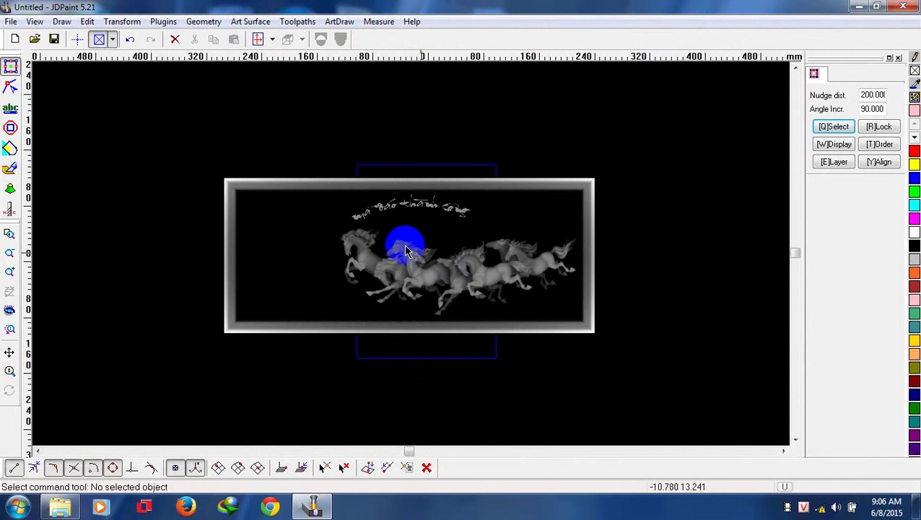
scroll(397, 244, "up", 2)
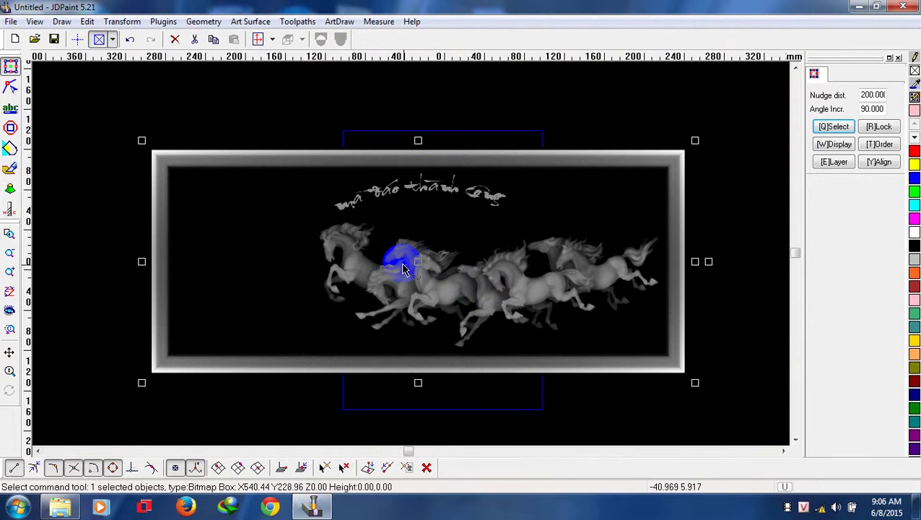
left_click(246, 23)
mouse_move(275, 97)
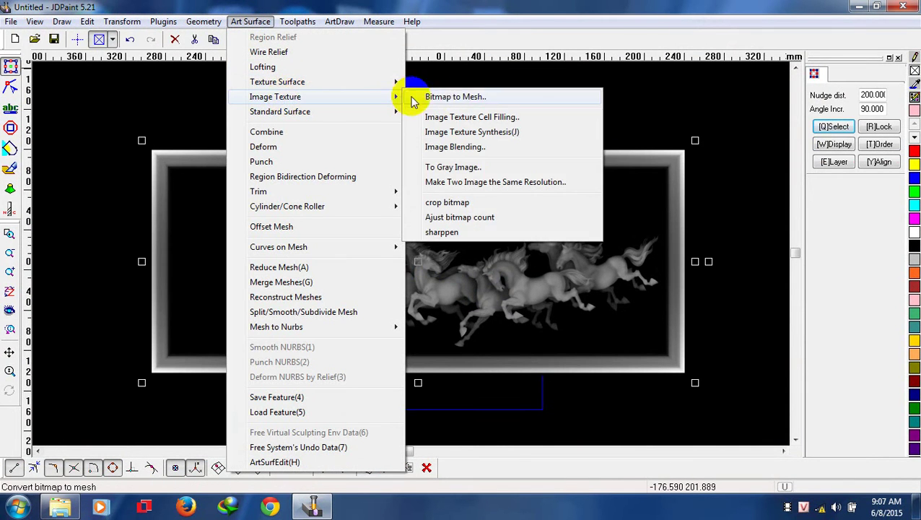
Step: Convert the horse bitmap to a mesh with White Highest and height 15
left_click(419, 96)
left_click(426, 185)
left_click(390, 272)
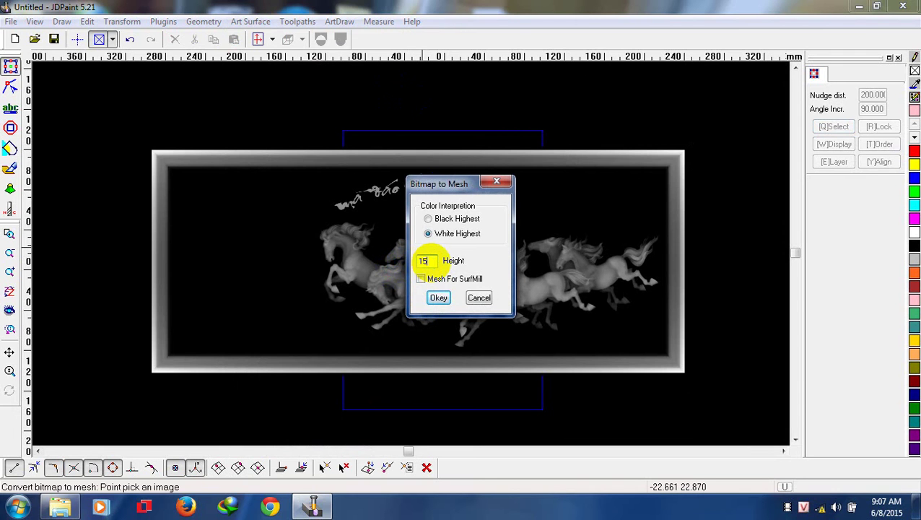
left_click(441, 300)
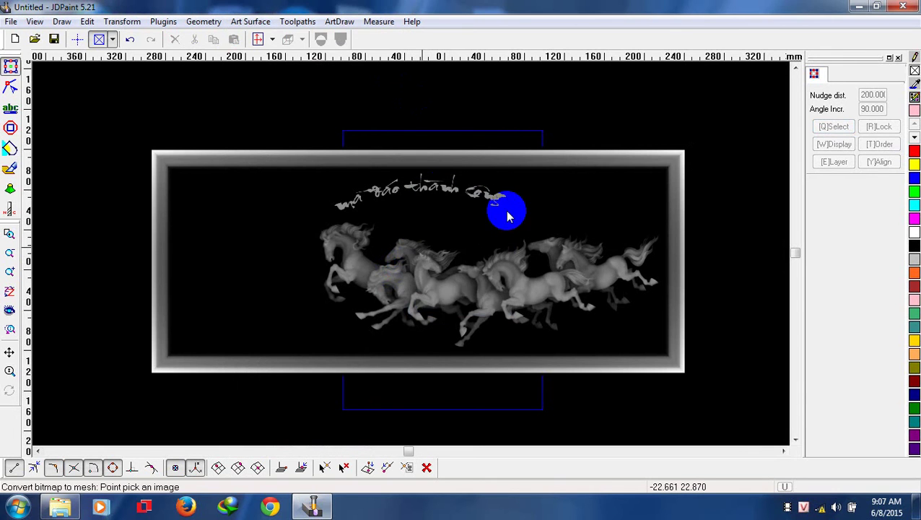
left_click(508, 217)
Step: Select and delete the original horse bitmap, then view the result with the Virtual Sculpting tool
left_click(582, 78)
left_click(543, 200)
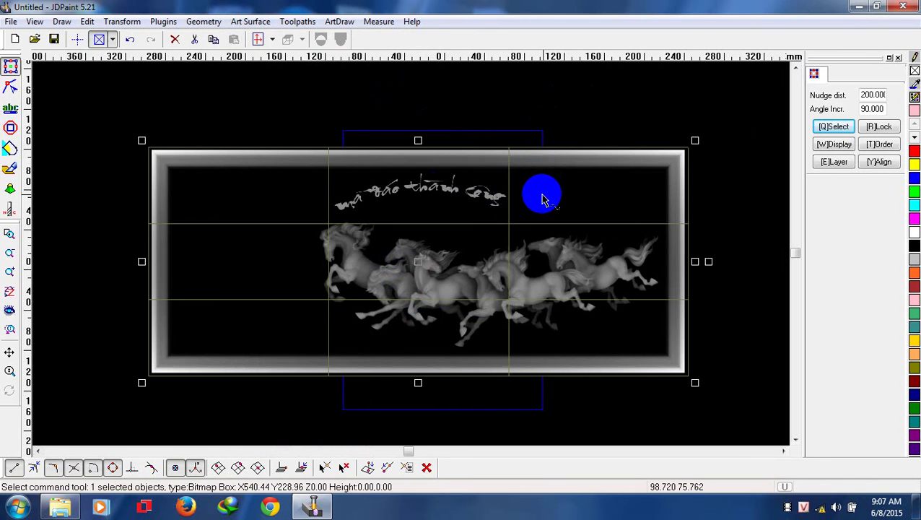
key("Delete")
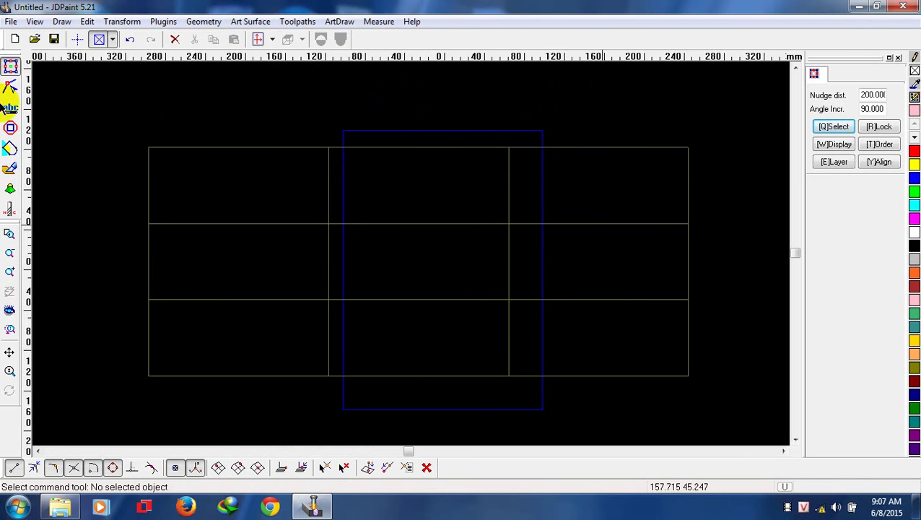
left_click(10, 169)
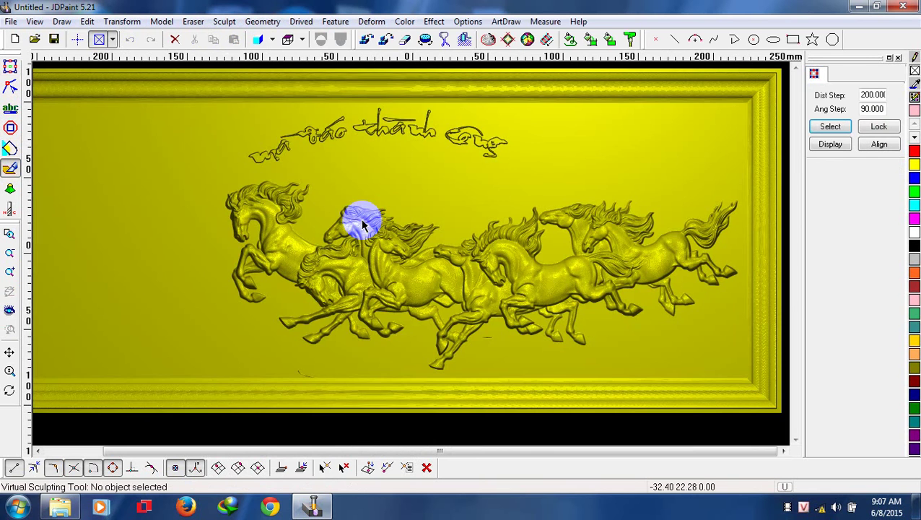
Step: View the horse relief in colour shading, zoomed out and rotated, then close JDPaint without saving
key("F8")
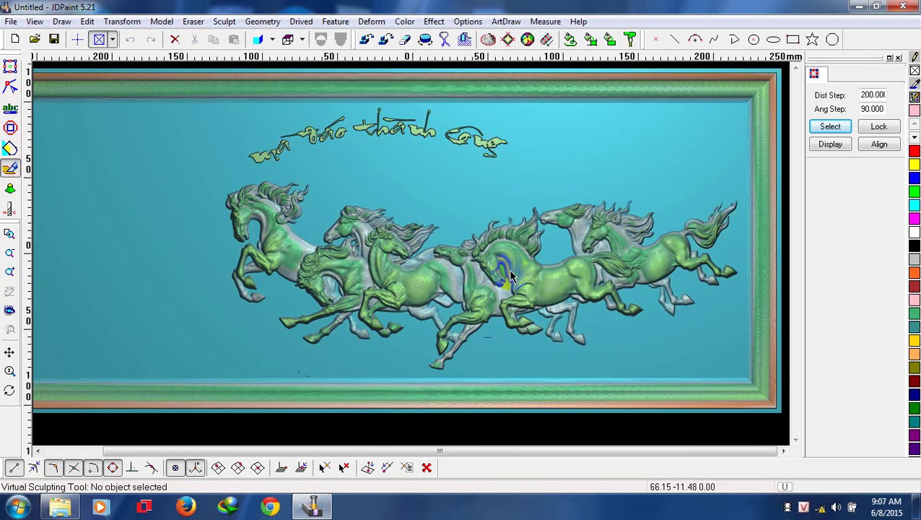
key("Page_Down")
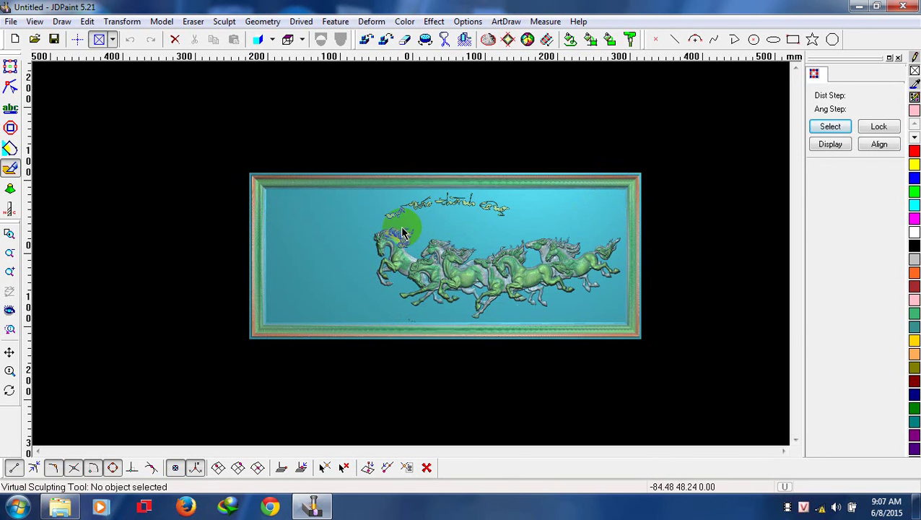
scroll(403, 232, "up", 2)
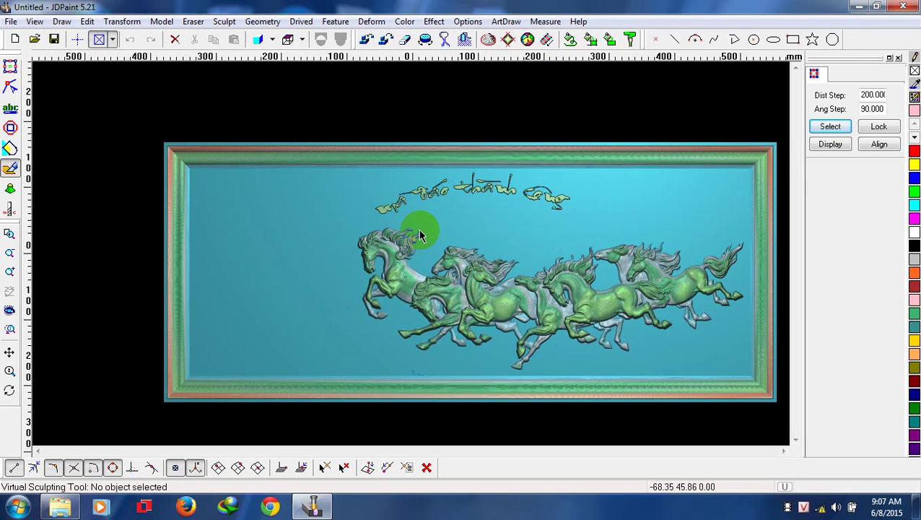
scroll(420, 236, "down", 2)
mouse_move(435, 246)
middle_mouse_down()
mouse_move(442, 208)
mouse_move(432, 179)
mouse_move(440, 191)
mouse_move(431, 230)
mouse_move(451, 286)
mouse_move(434, 210)
middle_mouse_up()
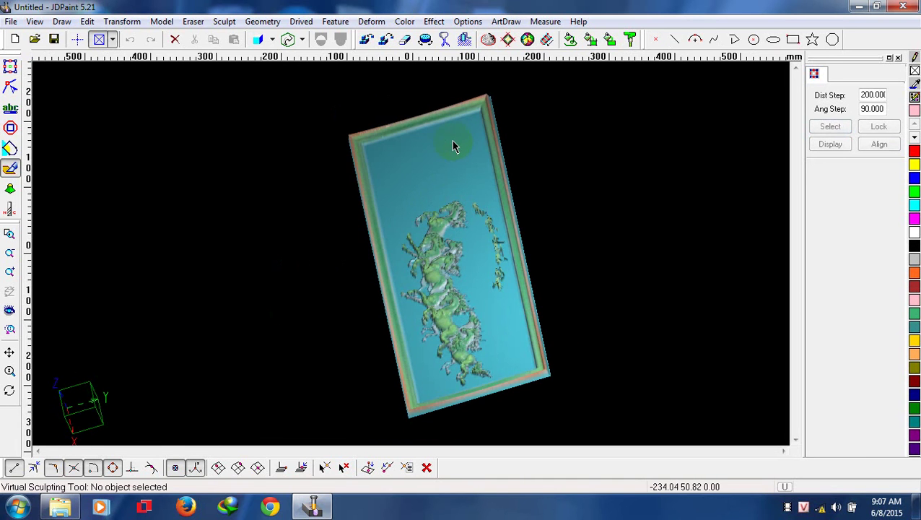
left_click(302, 40)
left_click(311, 61)
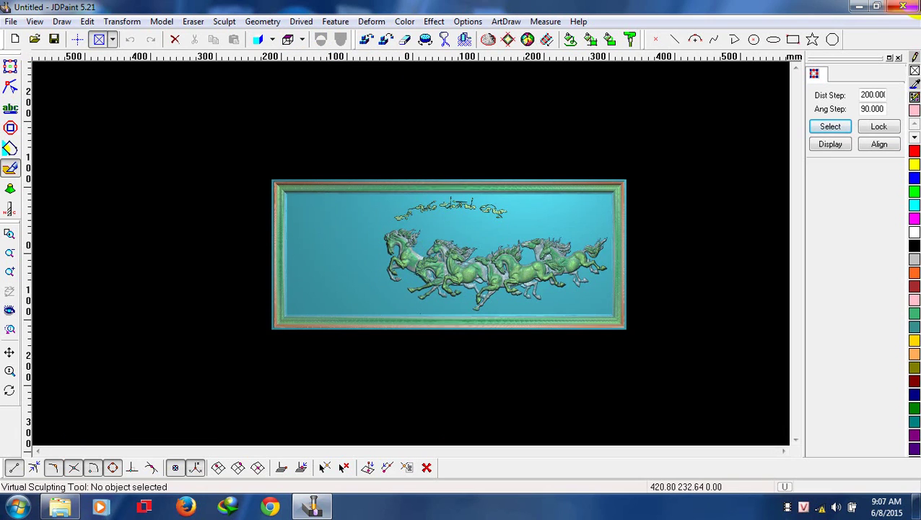
left_click(903, 5)
left_click(460, 279)
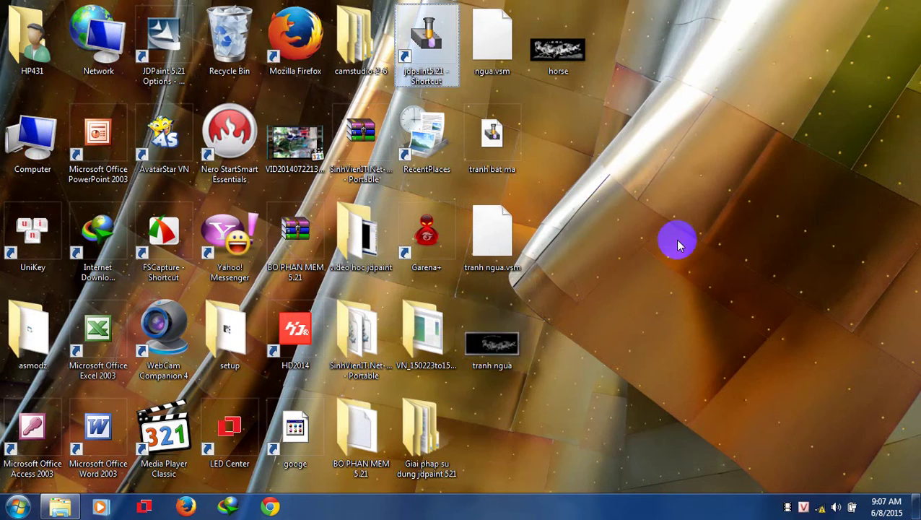
double_click(492, 345)
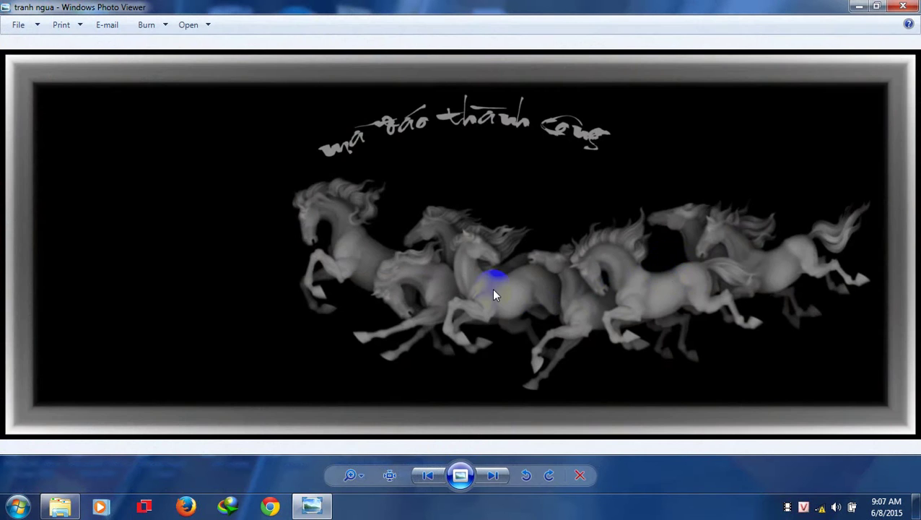
scroll(494, 292, "up", 3)
scroll(494, 289, "up", 2)
scroll(494, 288, "down", 2)
left_click_drag(366, 190, 423, 308)
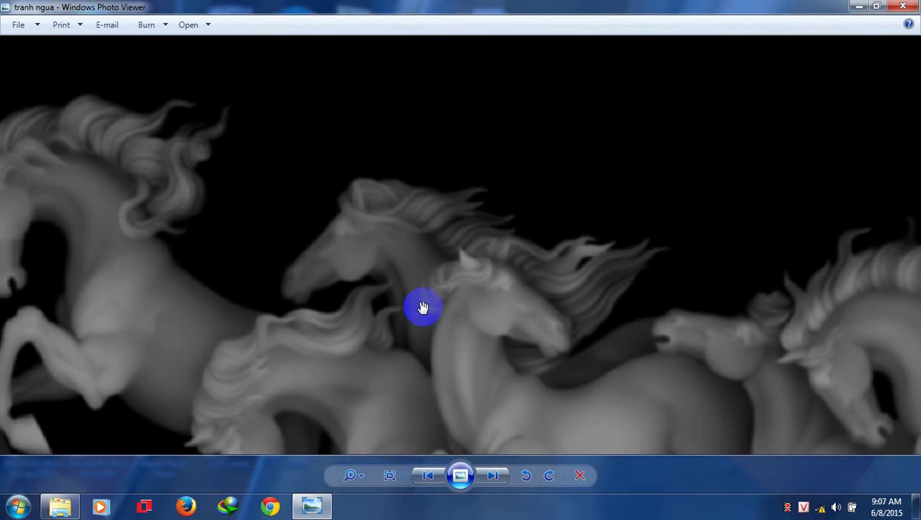
scroll(423, 308, "down", 5)
scroll(412, 130, "up", 3)
scroll(412, 130, "up", 2)
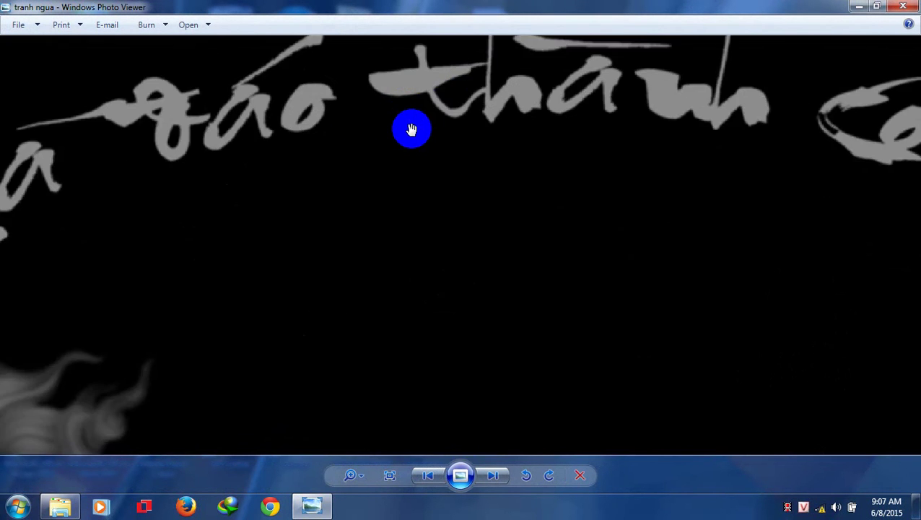
scroll(412, 130, "down", 3)
scroll(416, 236, "up", 1)
left_click_drag(415, 236, 617, 179)
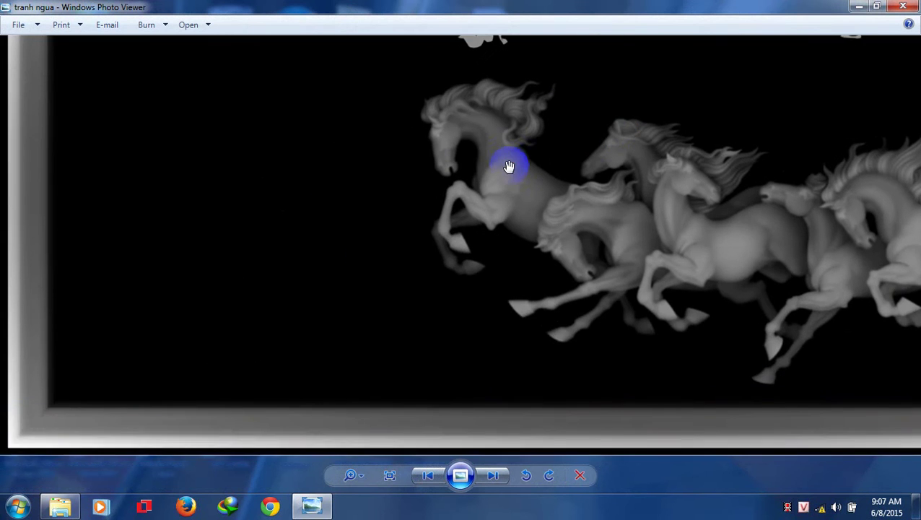
scroll(474, 218, "down", 3)
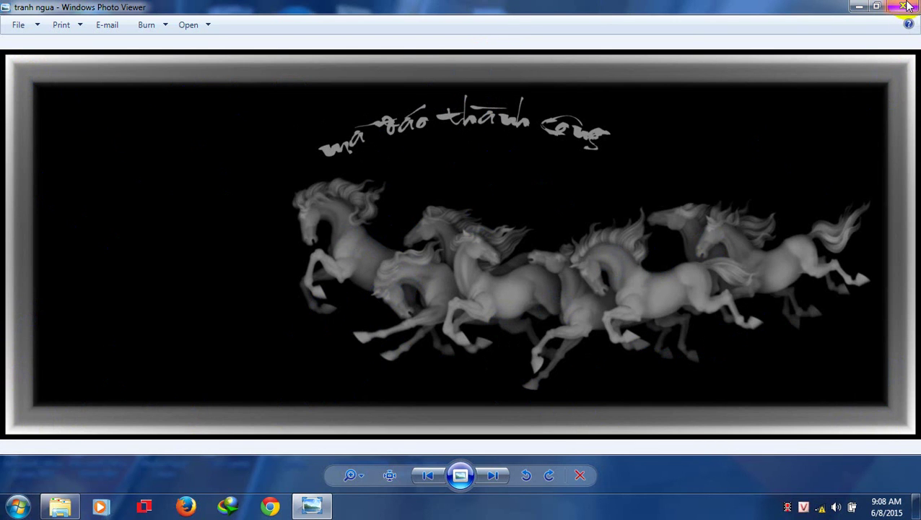
left_click(906, 6)
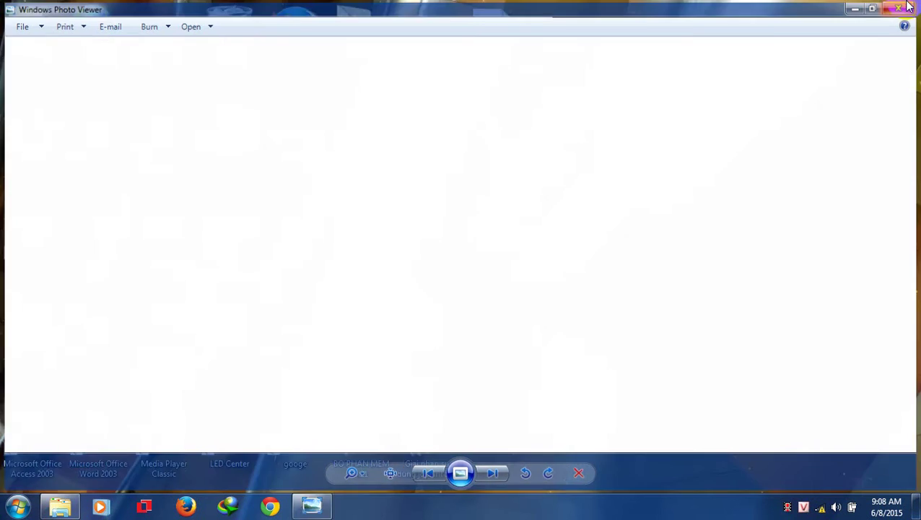